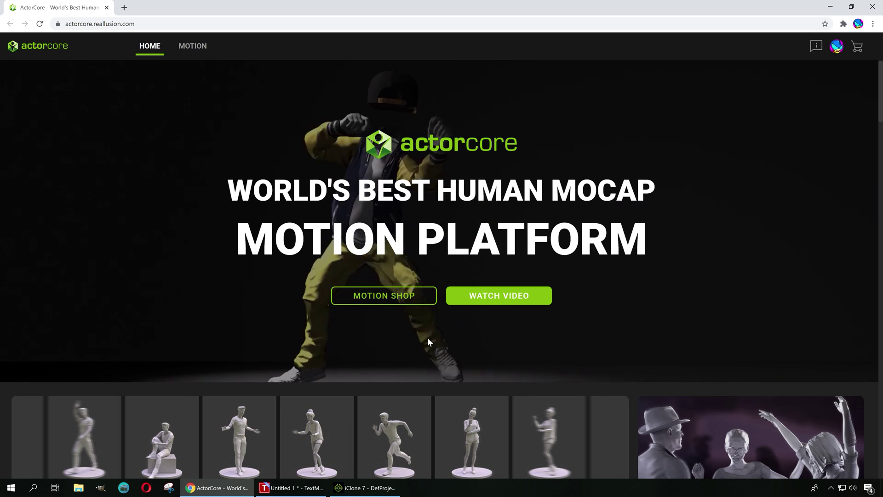
From the store's free motions, add the Turn right motion to the cart and complete the checkout.
{"action": "left_click", "coordinate": [193, 48]}
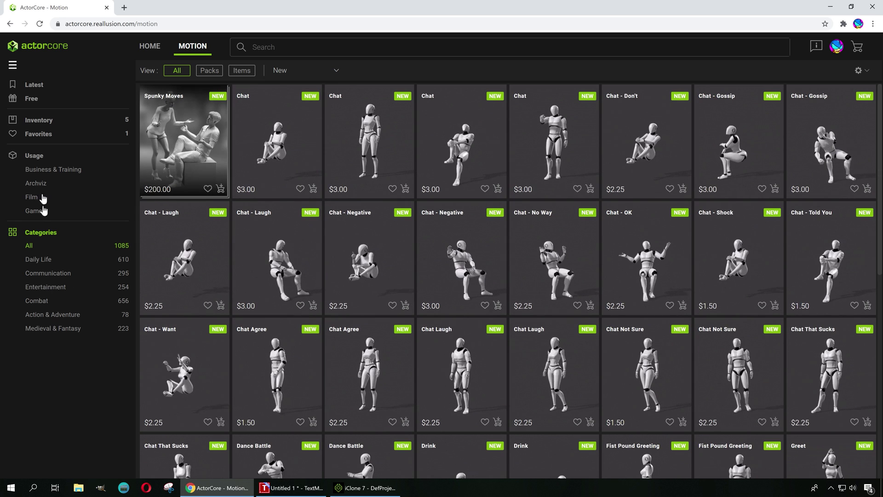
{"action": "left_click", "coordinate": [30, 99]}
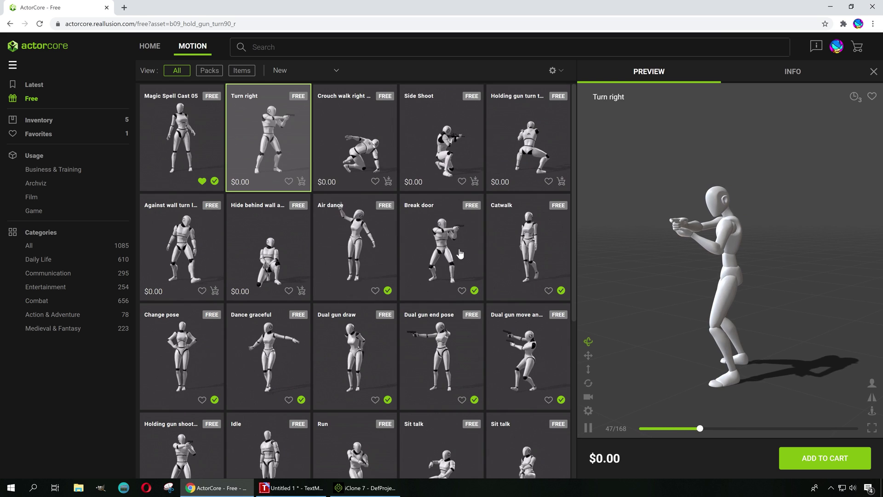
{"action": "left_click", "coordinate": [815, 466]}
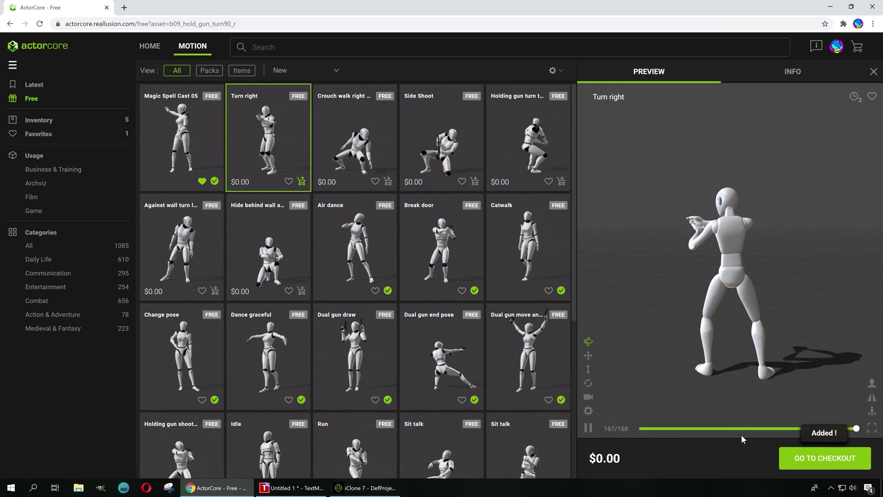
{"action": "left_click", "coordinate": [842, 458]}
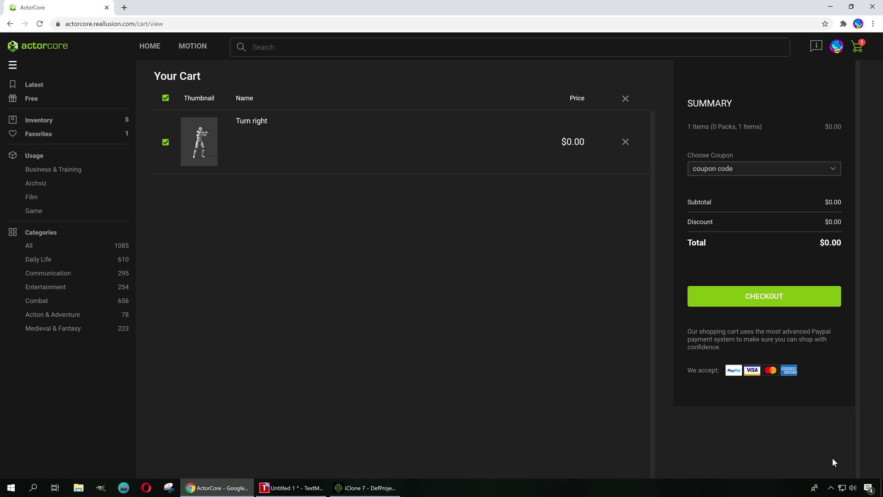
{"action": "left_click", "coordinate": [764, 299]}
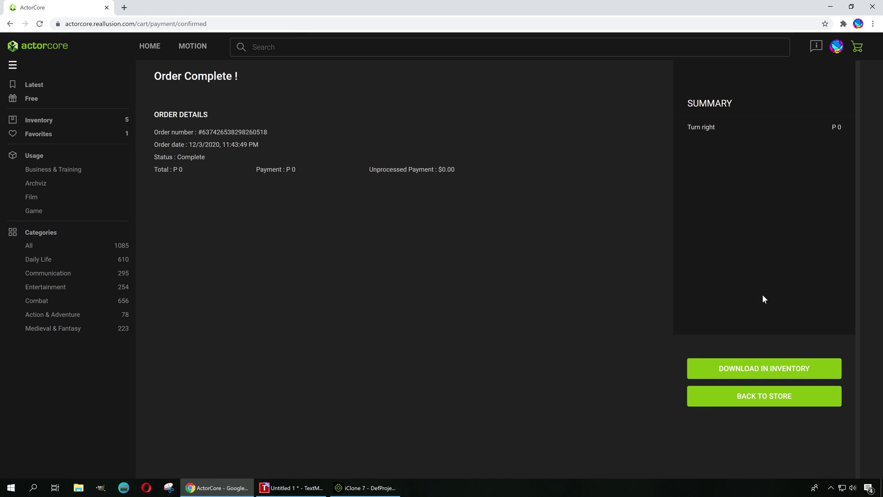
Go to the purchased motions in the inventory and bring up the download settings for Magic Spell Cast 05.
{"action": "left_click", "coordinate": [777, 375]}
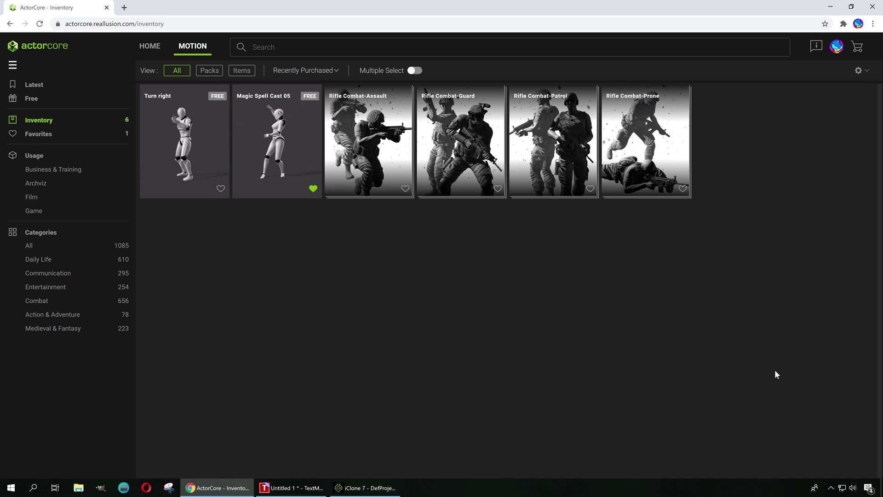
{"action": "left_click", "coordinate": [306, 167]}
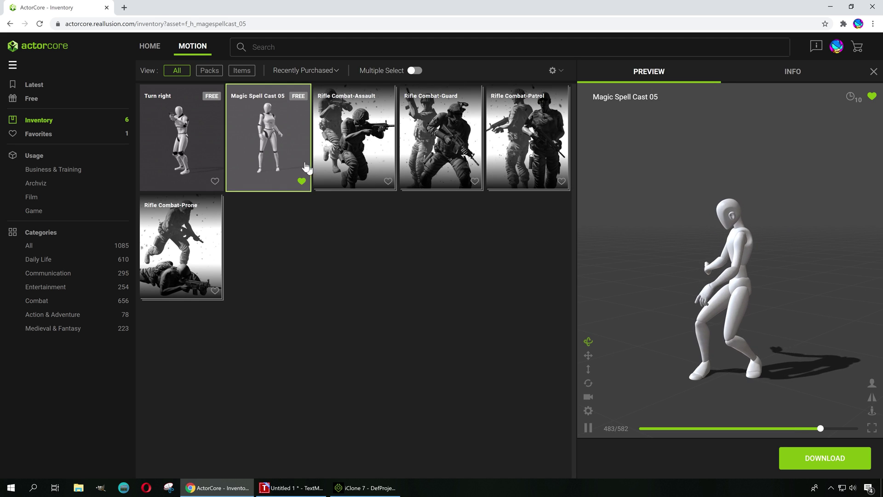
{"action": "left_click", "coordinate": [826, 459]}
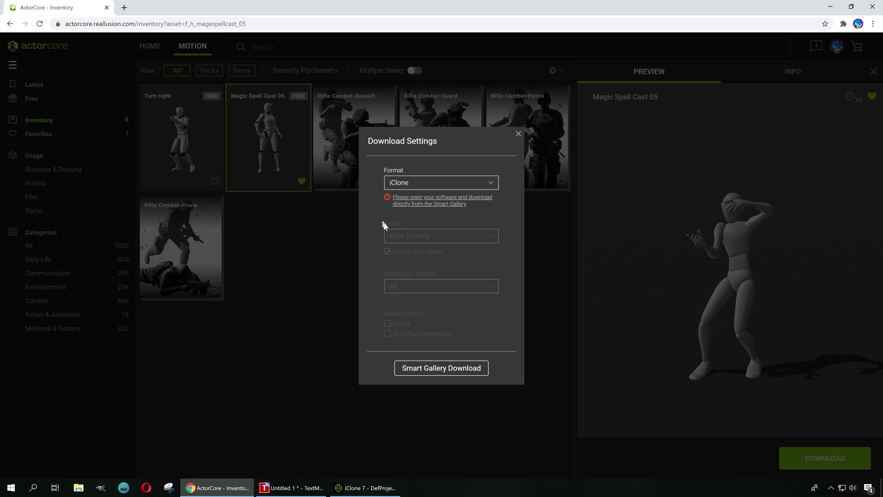
Examine the export formats offered for downloading the Magic Spell Cast 05 motion.
{"action": "left_click", "coordinate": [491, 183]}
{"action": "scroll", "coordinate": [444, 221], "scroll_direction": "up", "scroll_amount": 3}
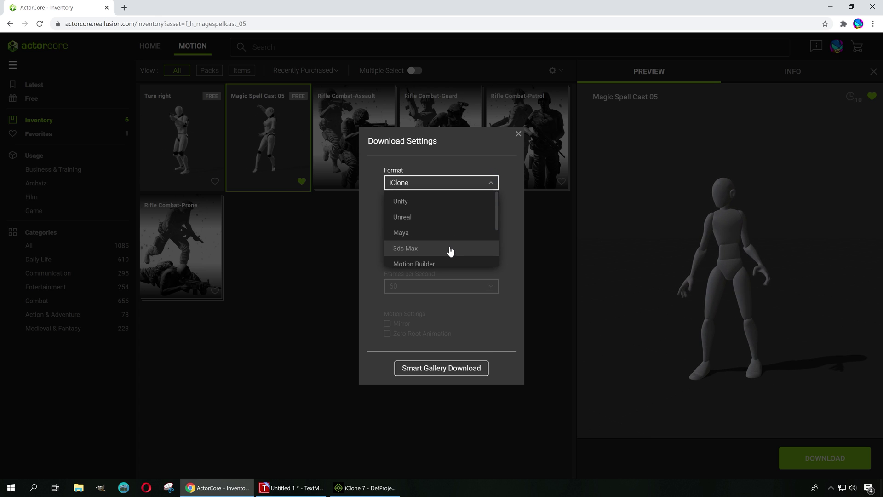
{"action": "left_click", "coordinate": [497, 321]}
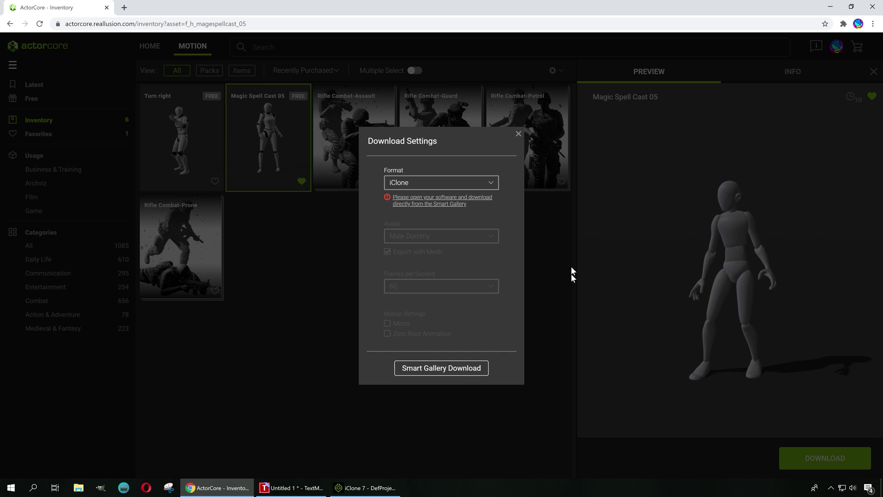
{"action": "left_click", "coordinate": [496, 181]}
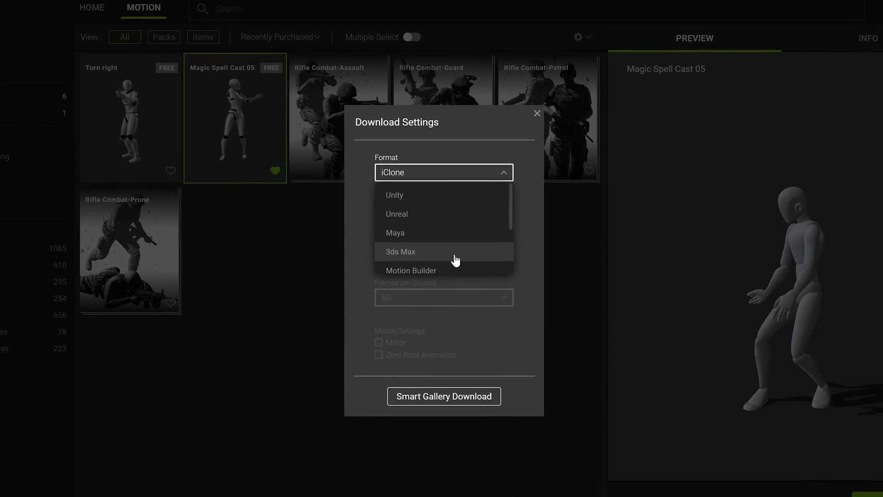
{"action": "scroll", "coordinate": [463, 255], "scroll_direction": "down", "scroll_amount": 1}
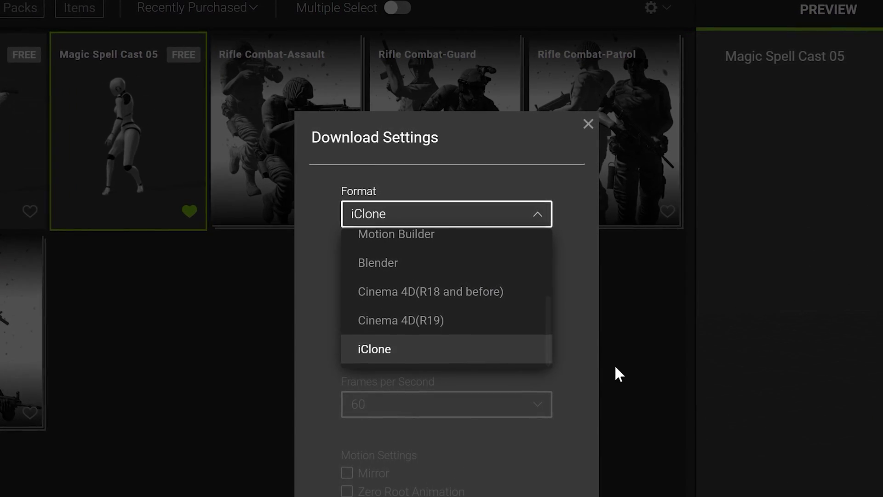
{"action": "left_click", "coordinate": [575, 362]}
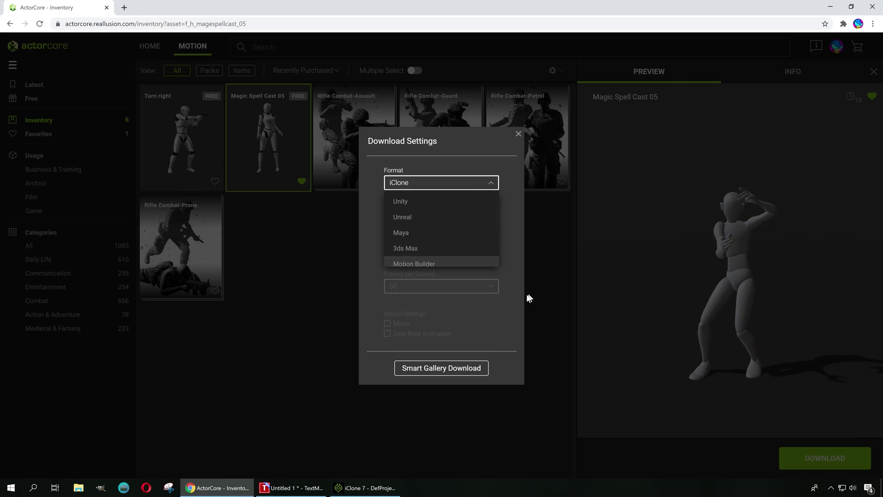
Set the download format of the Magic Spell Cast 05 motion to Unity.
{"action": "left_click", "coordinate": [518, 191]}
{"action": "left_click", "coordinate": [491, 180]}
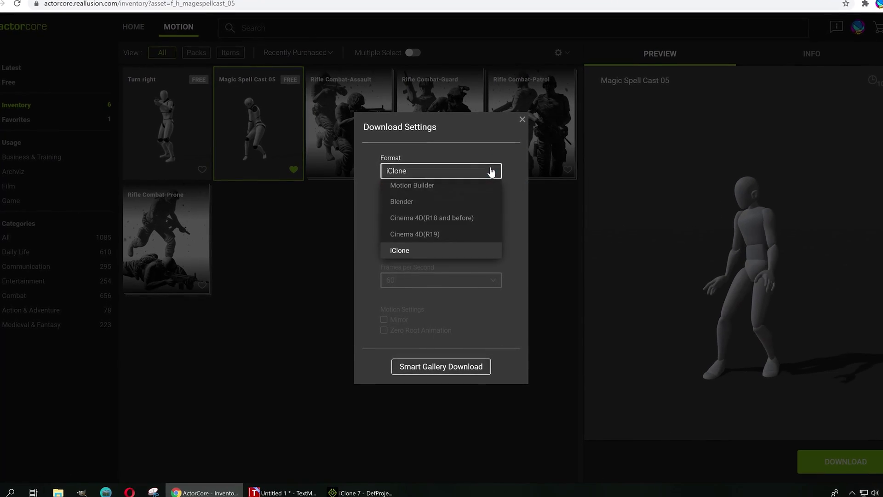
{"action": "scroll", "coordinate": [446, 201], "scroll_direction": "up", "scroll_amount": 3}
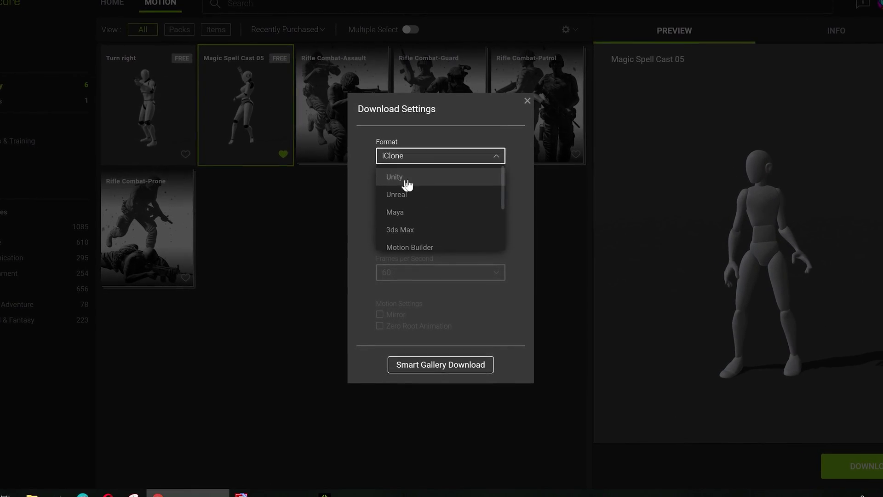
{"action": "left_click", "coordinate": [407, 179]}
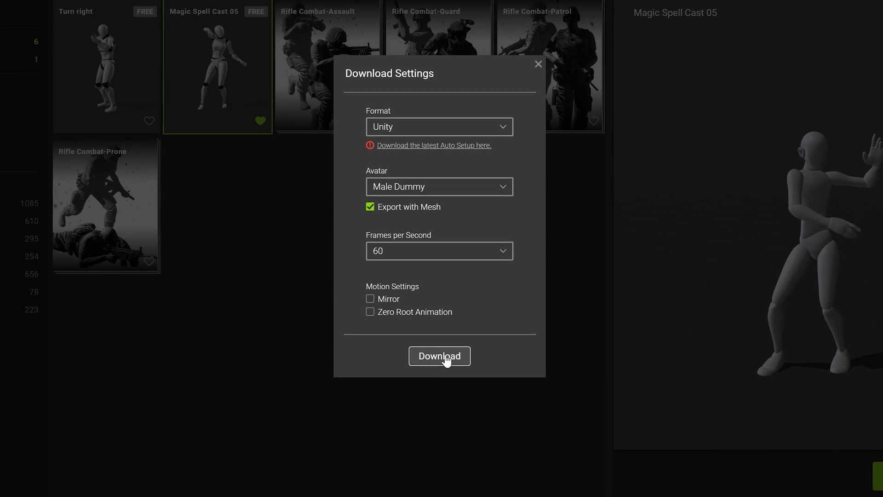
Examine the avatar, frames-per-second and format choices for the Unity download, and close the download settings without downloading.
{"action": "left_click", "coordinate": [505, 185]}
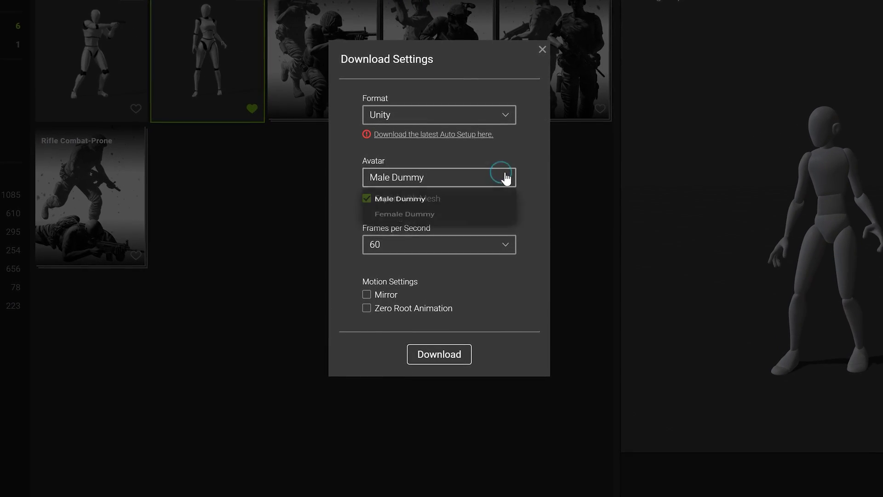
{"action": "left_click", "coordinate": [506, 175]}
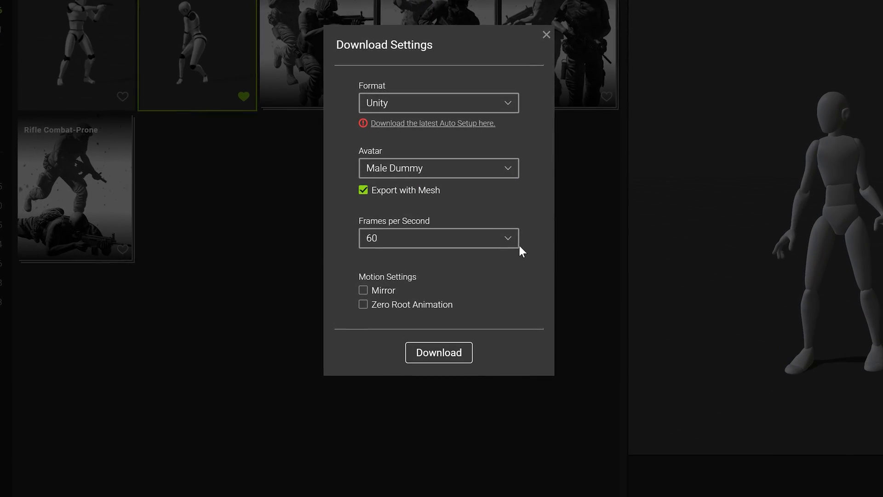
{"action": "left_click", "coordinate": [507, 243]}
{"action": "left_click", "coordinate": [538, 190]}
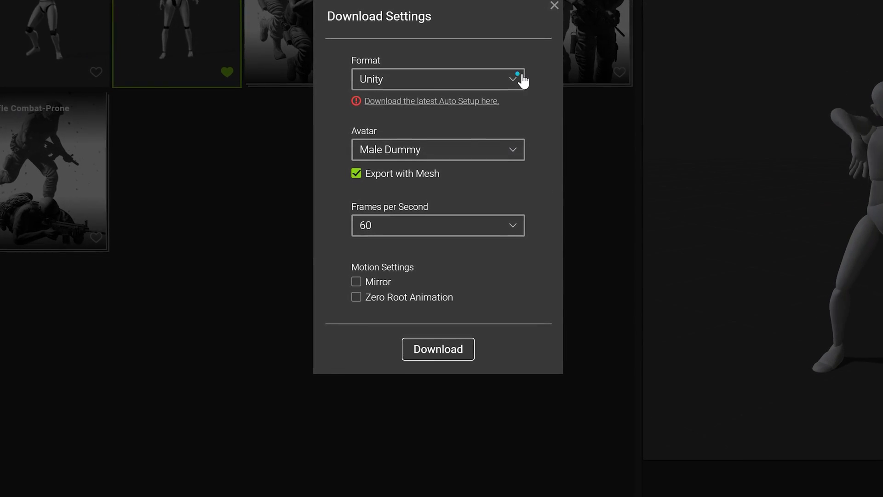
{"action": "left_click", "coordinate": [516, 89]}
{"action": "left_click", "coordinate": [430, 136]}
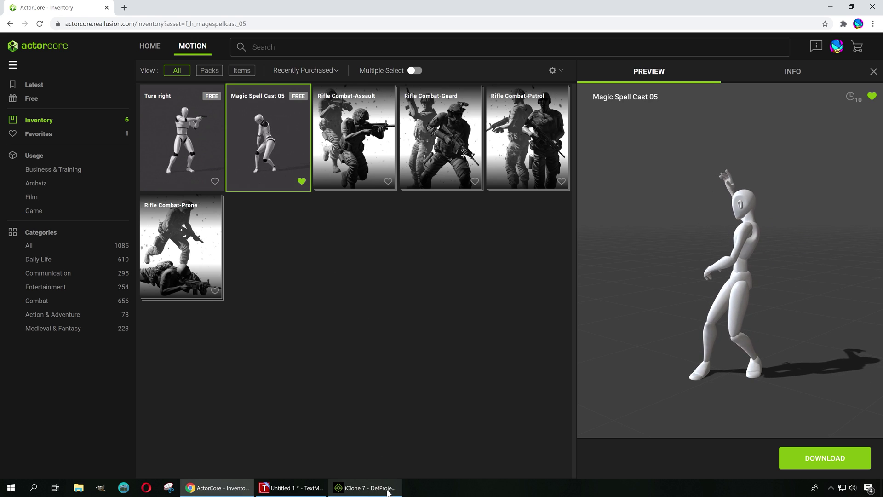
Switch to iClone 7 and add the Outfits_Jody character from the Smart Gallery to the empty scene.
{"action": "left_click", "coordinate": [385, 489]}
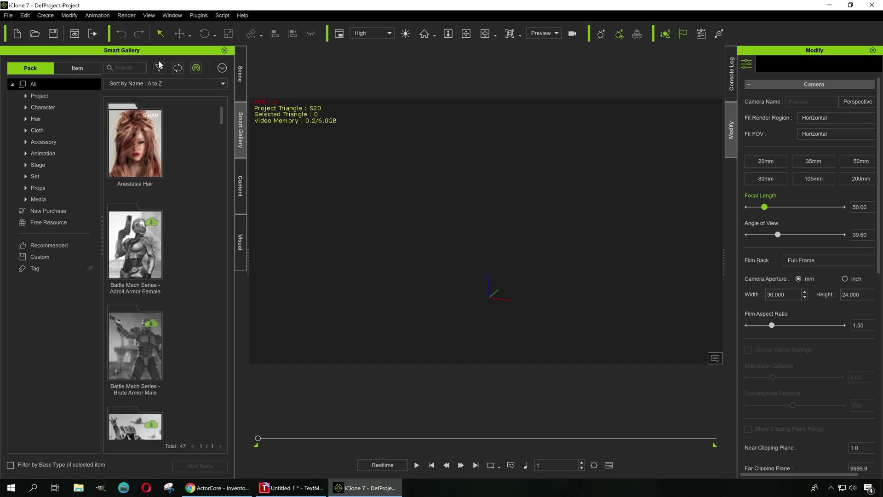
{"action": "left_click", "coordinate": [233, 199]}
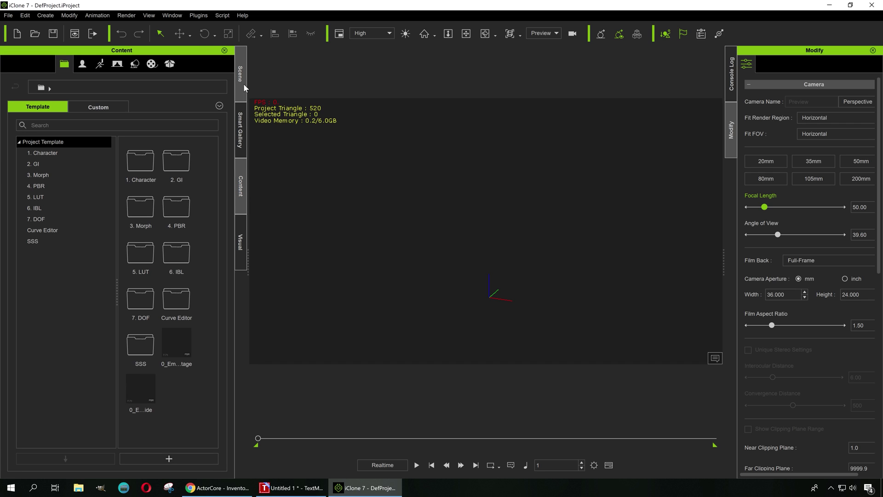
{"action": "left_click", "coordinate": [46, 153]}
{"action": "left_click_drag", "start_coordinate": [129, 182], "coordinate": [584, 251]}
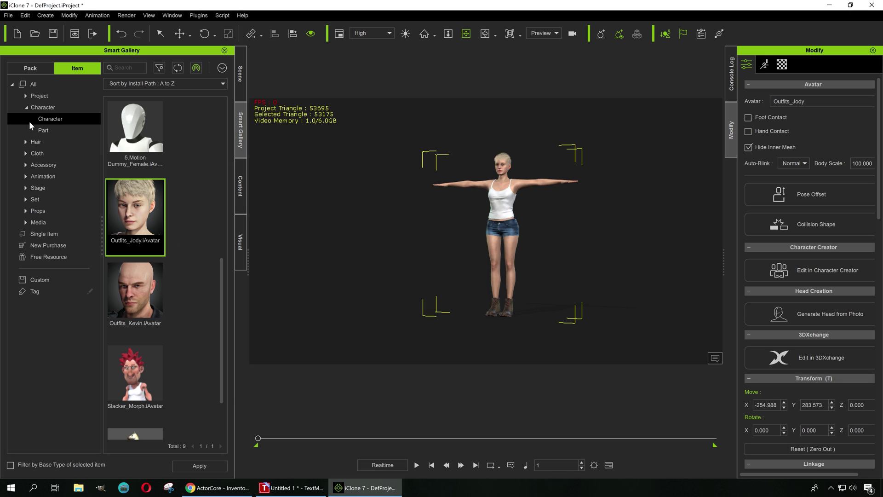
Search the Smart Gallery animations for "magic", apply F_H_MageSpellCast_05 to the character and play it back.
{"action": "left_click", "coordinate": [52, 180]}
{"action": "key", "text": "alt+Tab"}
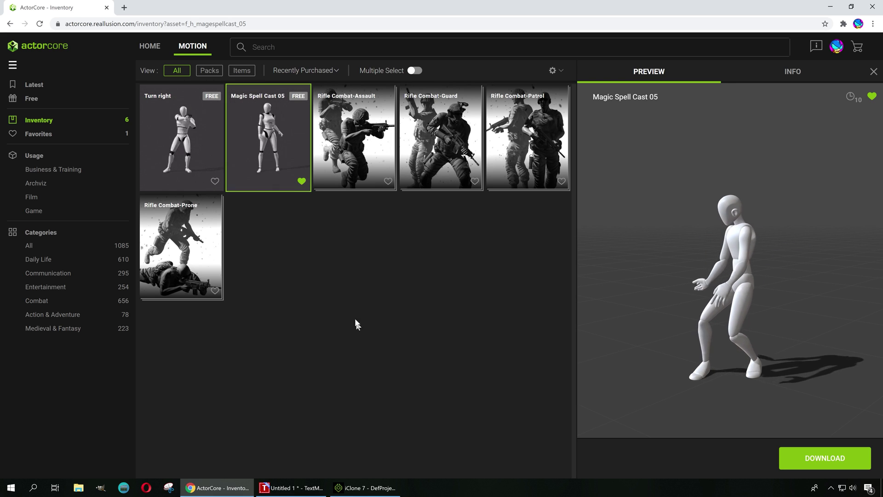
{"action": "left_click", "coordinate": [368, 488]}
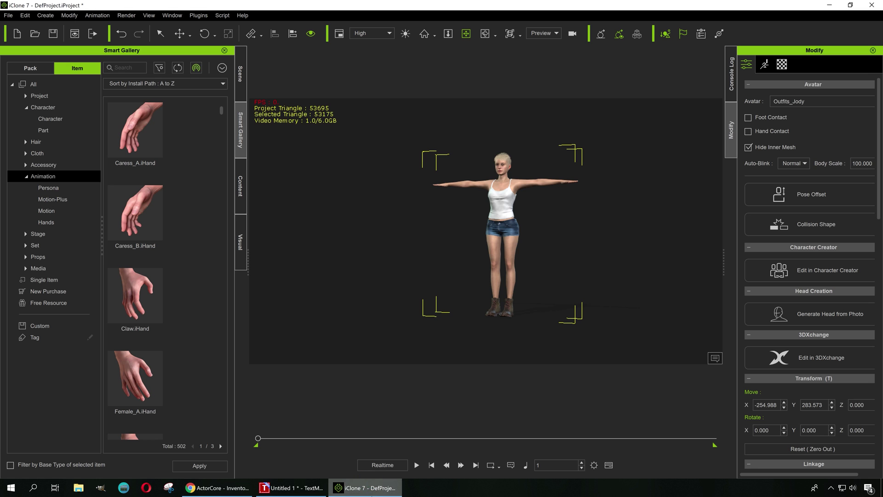
{"action": "left_click", "coordinate": [118, 67]}
{"action": "type", "text": "magic"}
{"action": "left_click_drag", "start_coordinate": [135, 138], "coordinate": [485, 222]}
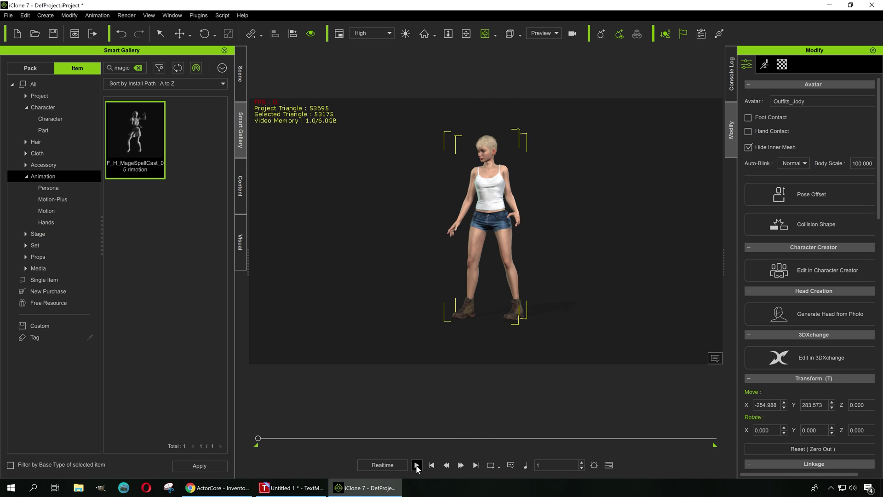
{"action": "key", "text": "space"}
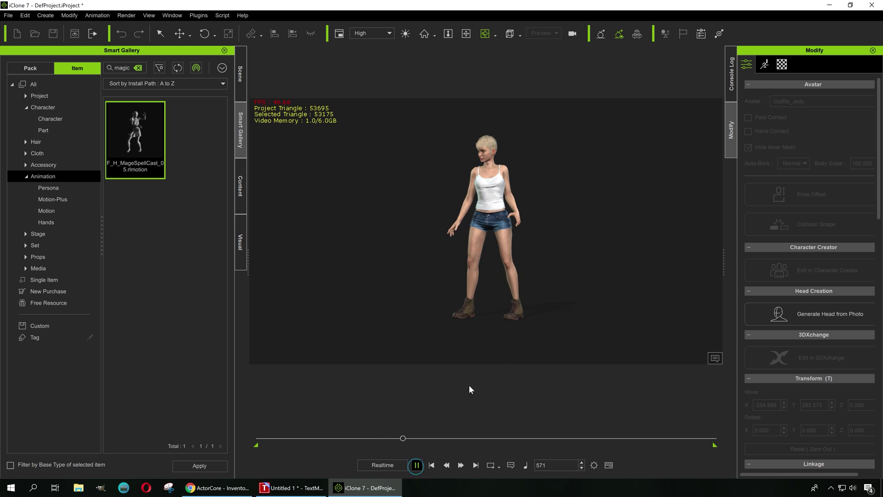
{"action": "left_click", "coordinate": [468, 221]}
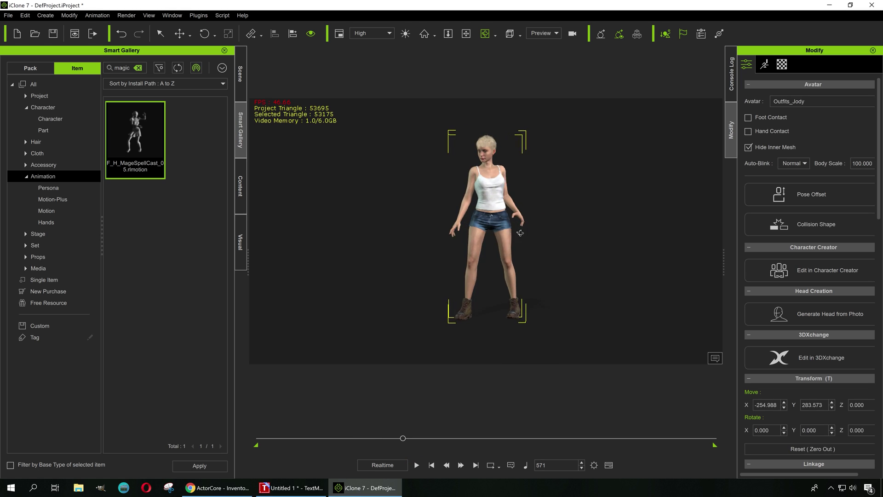
Add the Flood 3D scene around the character, then stop playback and return the timeline to frame 1.
{"action": "scroll", "coordinate": [464, 234], "scroll_direction": "up", "scroll_amount": 5}
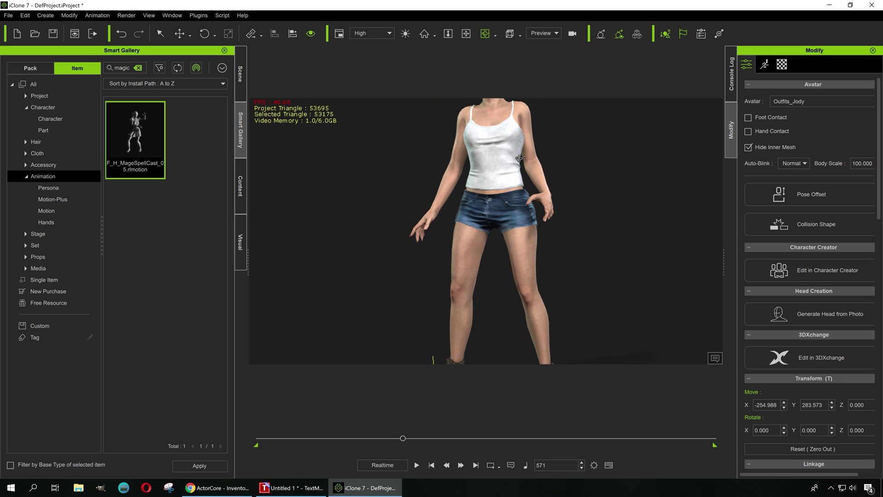
{"action": "left_click", "coordinate": [465, 34]}
{"action": "left_click_drag", "start_coordinate": [506, 124], "coordinate": [508, 206]}
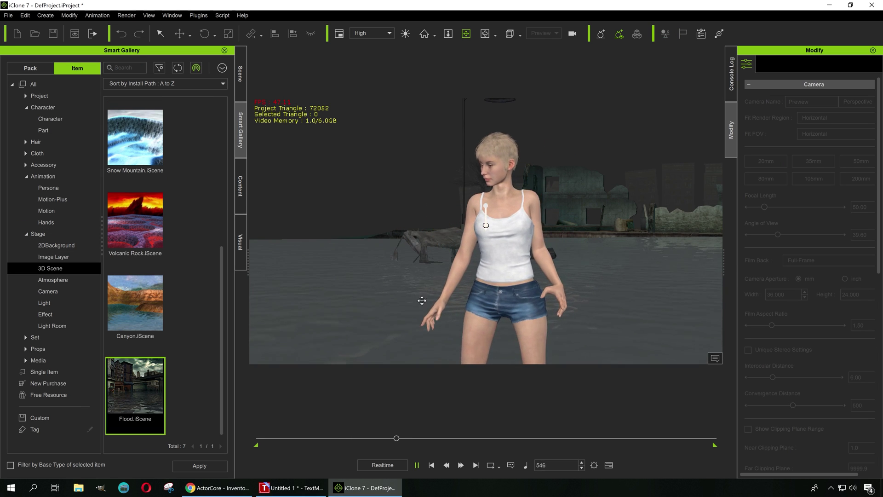
{"action": "left_click", "coordinate": [416, 466]}
{"action": "left_click_drag", "start_coordinate": [411, 438], "coordinate": [218, 441]}
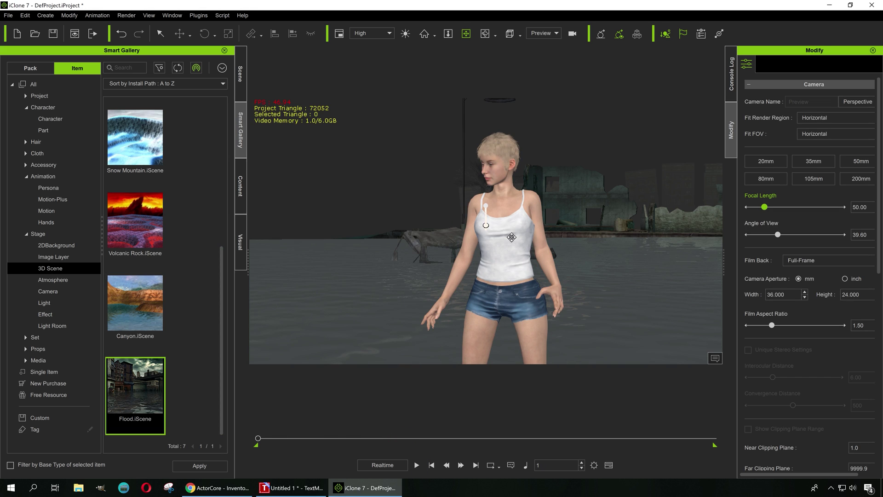
Add the Spiral camera preset from the stage cameras to the scene with the character.
{"action": "left_click_drag", "start_coordinate": [482, 161], "coordinate": [467, 244]}
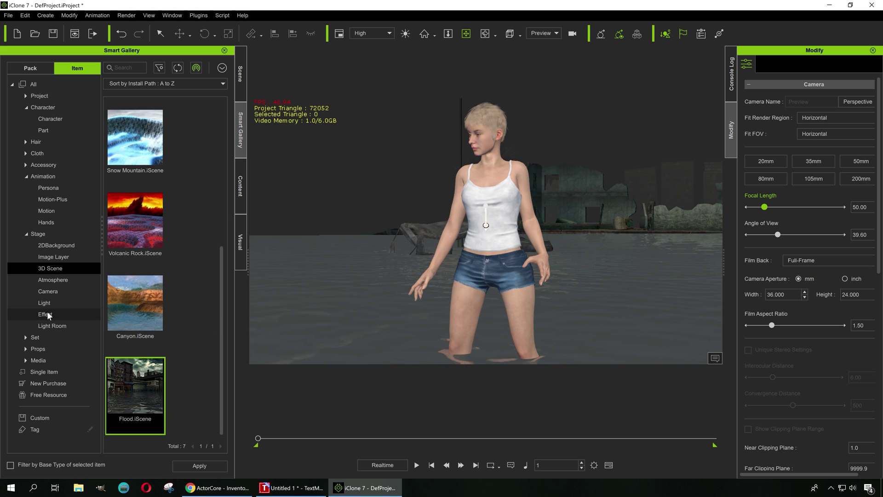
{"action": "left_click", "coordinate": [53, 292]}
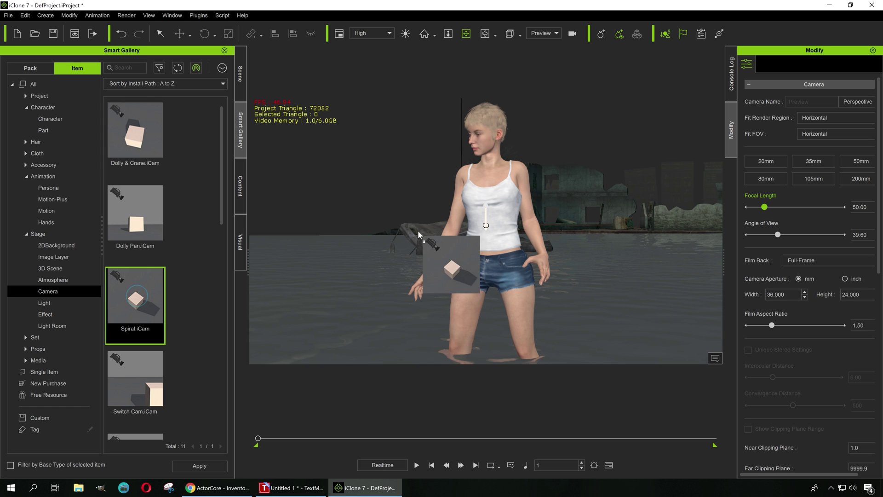
{"action": "left_click_drag", "start_coordinate": [418, 230], "coordinate": [492, 203]}
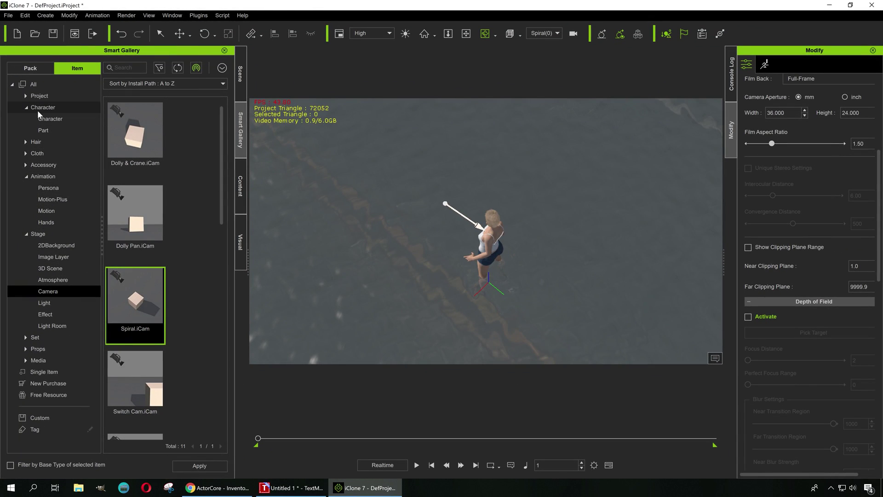
Add two Torch props beside the character and apply the Grab_A hand pose to the character's hands.
{"action": "left_click", "coordinate": [38, 349]}
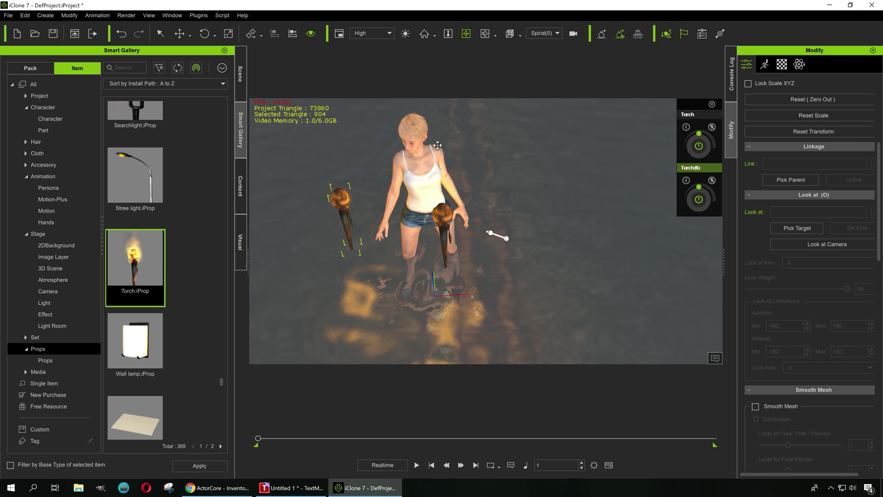
{"action": "right_click_drag", "start_coordinate": [437, 146], "coordinate": [477, 111]}
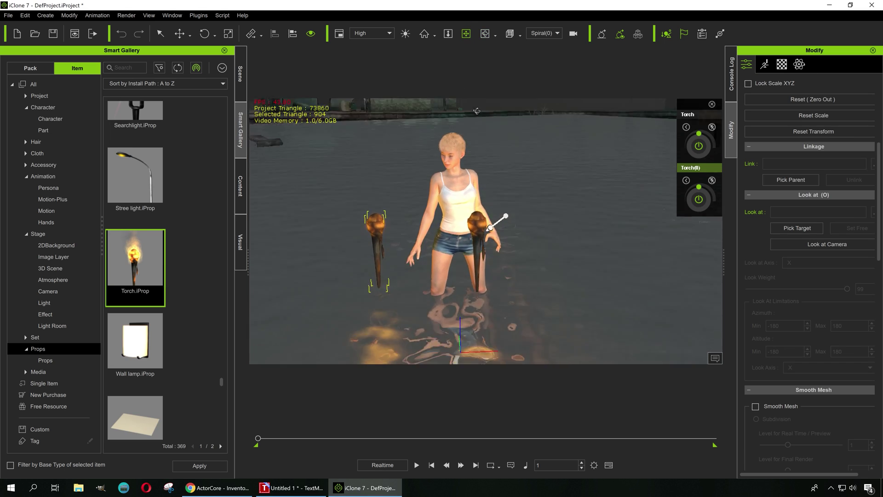
{"action": "right_click_drag", "start_coordinate": [475, 79], "coordinate": [518, 208]}
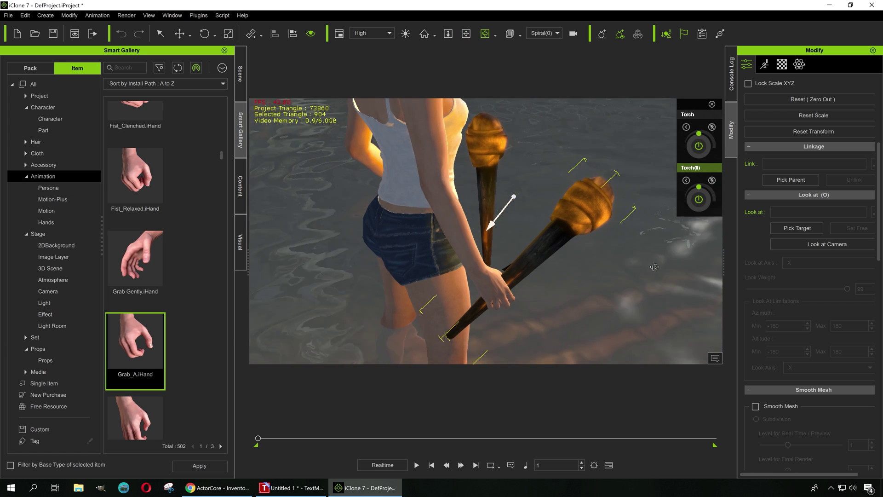
Fit one torch into the grip of the character's right hand and attach it to CC_Base_R_Hand.
{"action": "right_click_drag", "start_coordinate": [654, 266], "coordinate": [503, 273]}
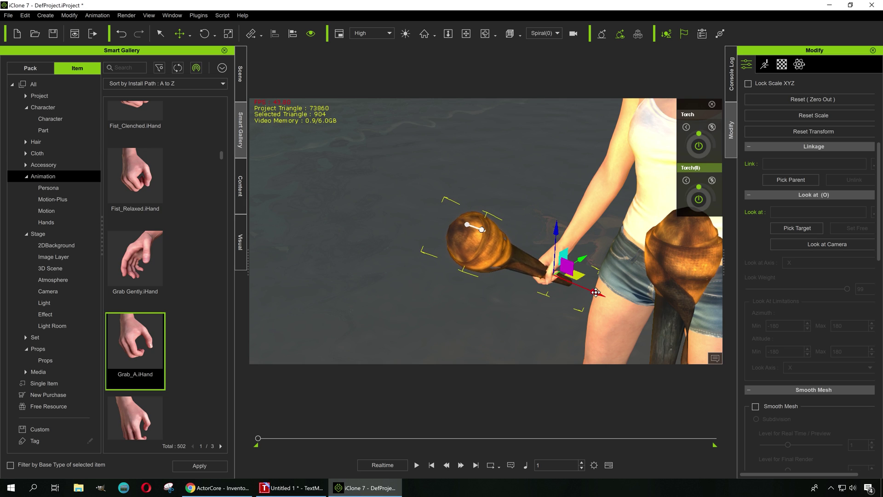
{"action": "right_click", "coordinate": [491, 247]}
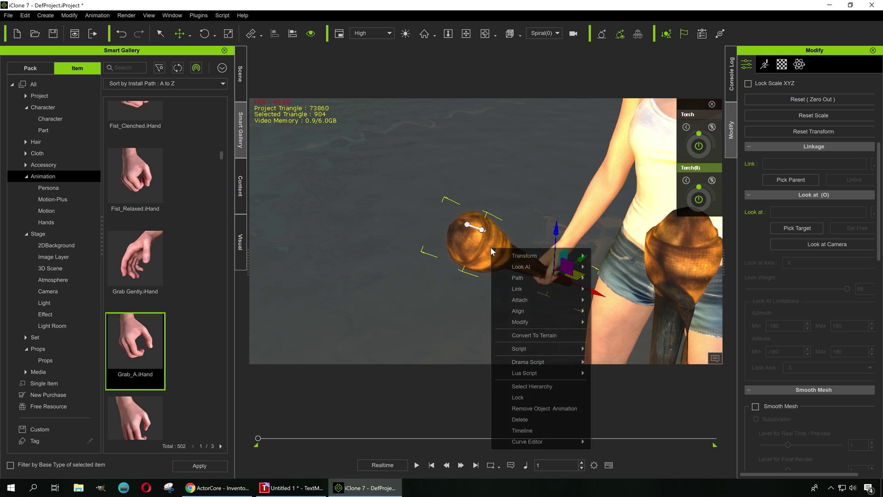
{"action": "mouse_move", "coordinate": [570, 300]}
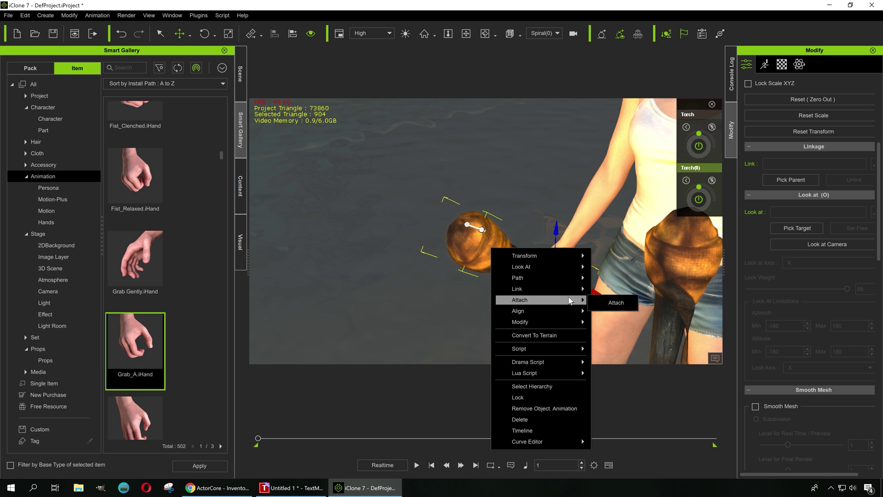
{"action": "left_click", "coordinate": [621, 302]}
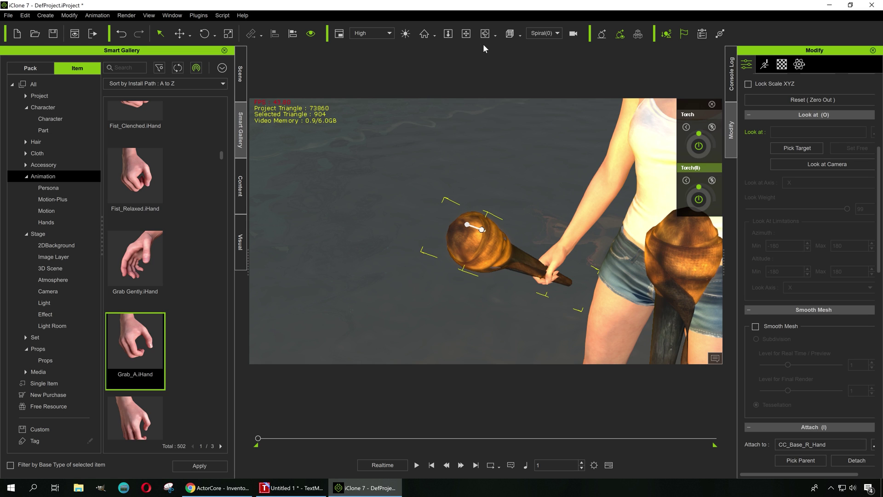
Attach the other torch to the character's left hand, CC_Base_L_Hand, and return the timeline to frame 1.
{"action": "right_click_drag", "start_coordinate": [644, 265], "coordinate": [534, 259]}
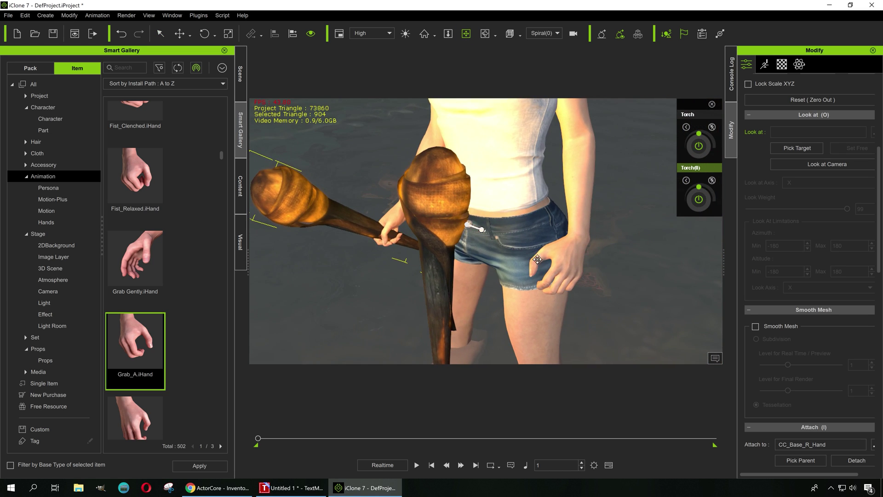
{"action": "scroll", "coordinate": [521, 270], "scroll_direction": "down", "scroll_amount": 2}
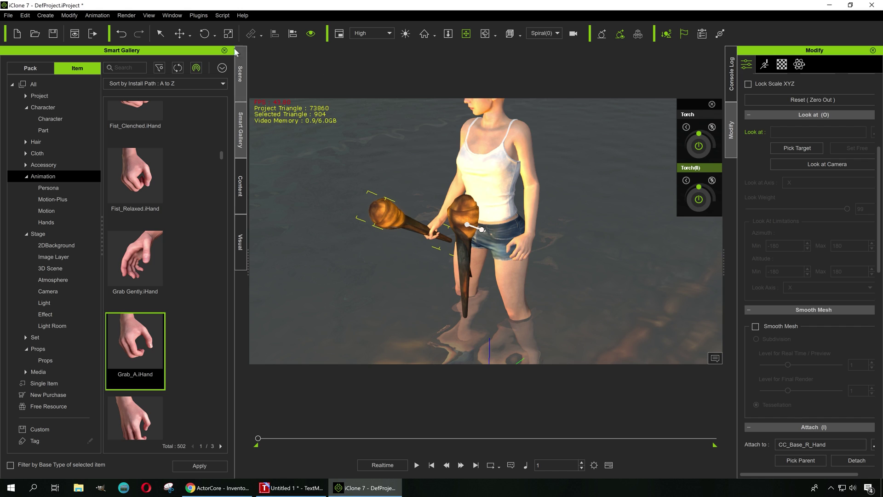
{"action": "left_click", "coordinate": [463, 213]}
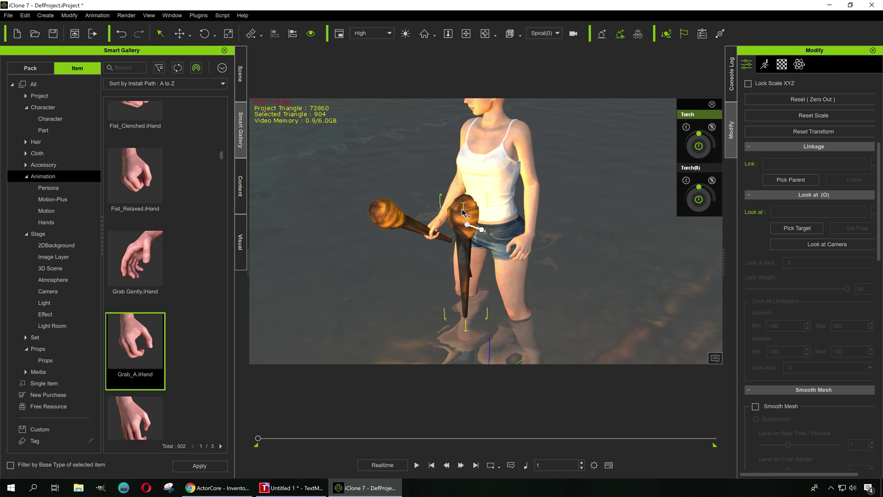
{"action": "right_click", "coordinate": [462, 213]}
{"action": "mouse_move", "coordinate": [529, 264]}
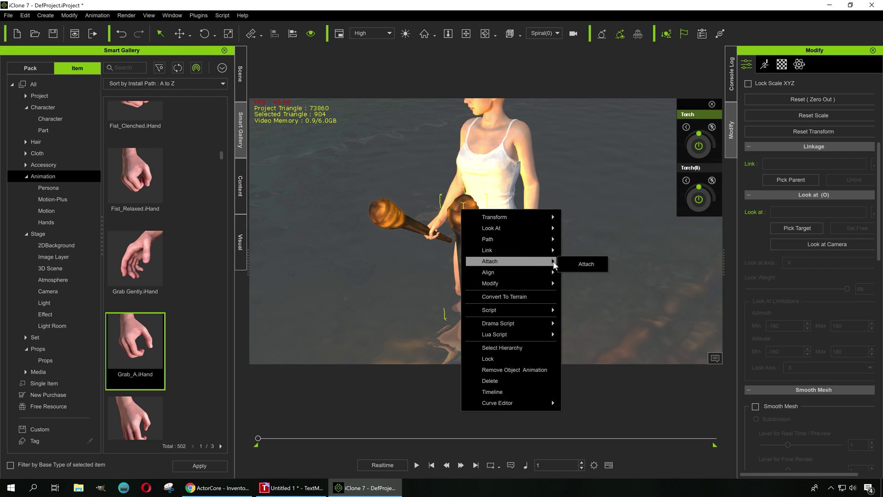
{"action": "left_click", "coordinate": [584, 264]}
{"action": "left_click", "coordinate": [529, 245]}
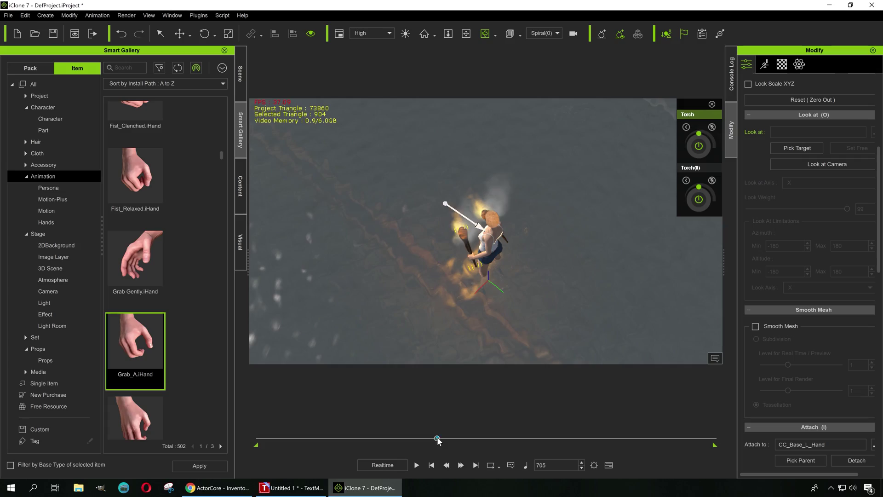
{"action": "left_click_drag", "start_coordinate": [437, 439], "coordinate": [229, 429]}
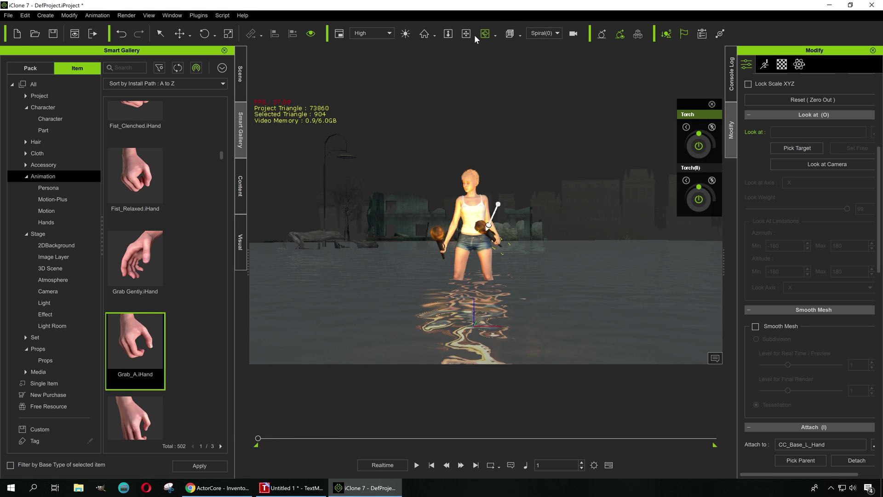
Switch to ActorCore in Chrome and preview the free motions Walk while thinking and Holding gun shooting.
{"action": "left_click", "coordinate": [218, 488]}
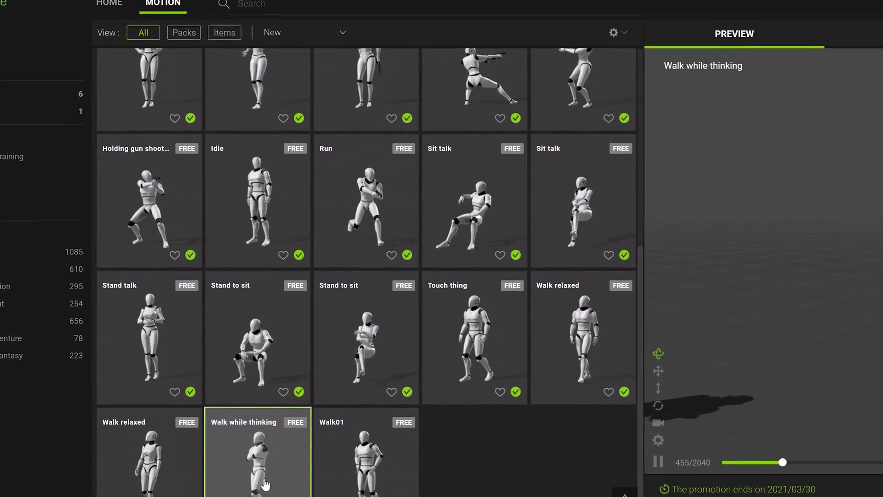
{"action": "left_click", "coordinate": [376, 368]}
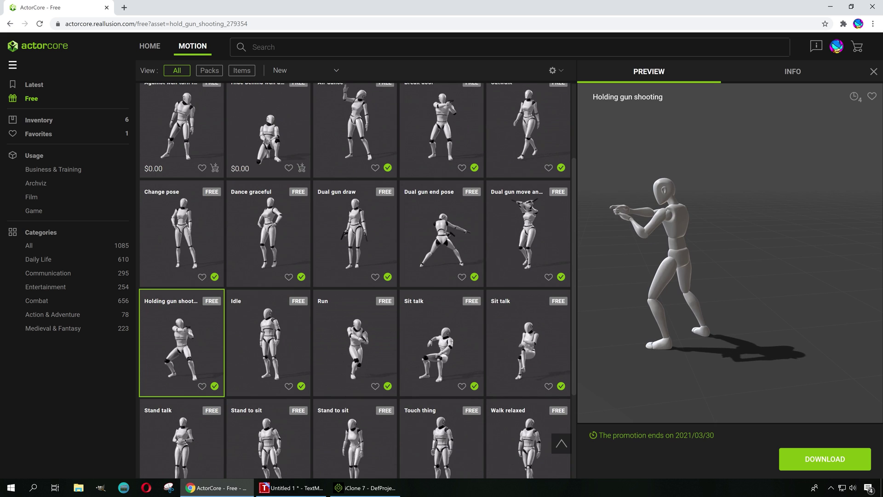
Open the Game motion collection and preview the Double Blade Duel and Double Dagger Rapid motions.
{"action": "left_click", "coordinate": [33, 210]}
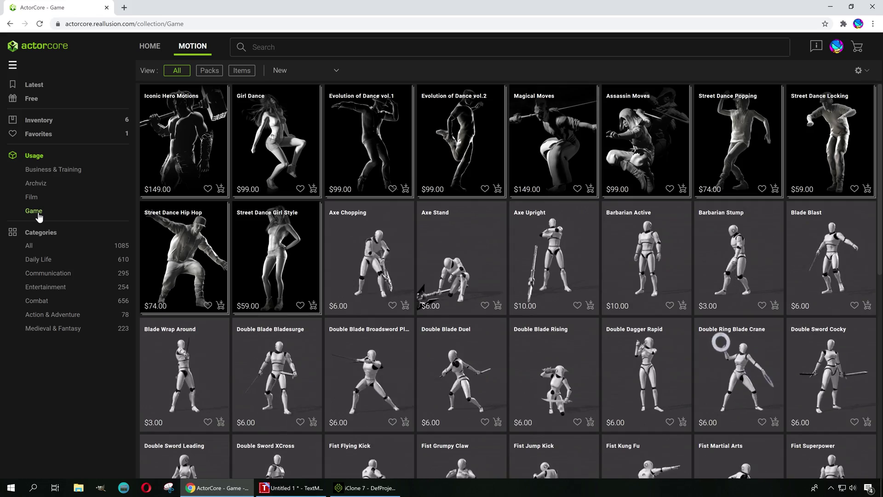
{"action": "left_click", "coordinate": [276, 373]}
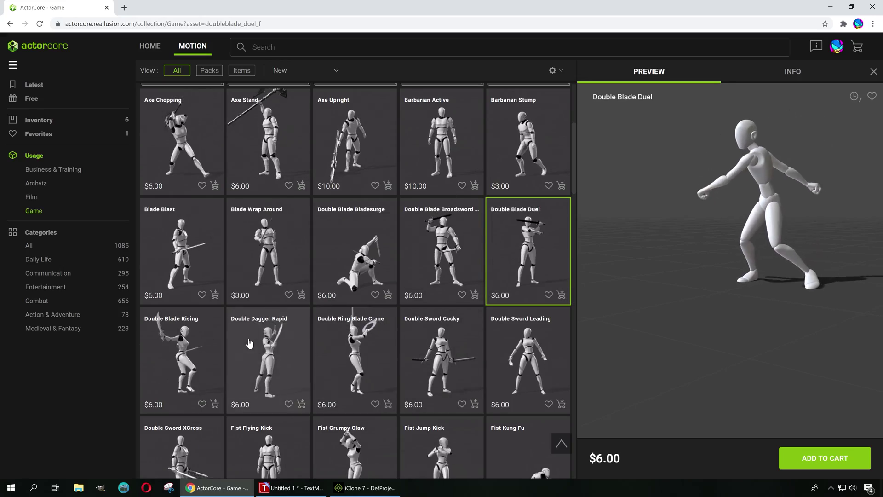
{"action": "left_click", "coordinate": [253, 347]}
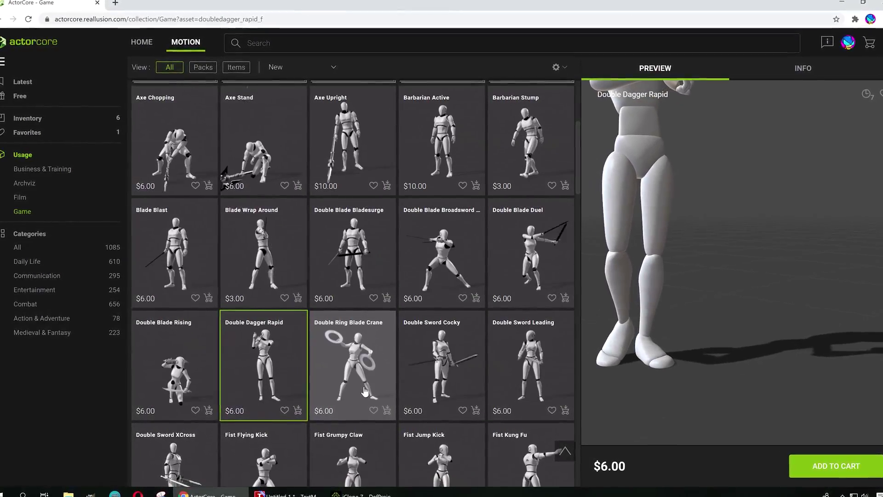
Open the Film motion collection and look through its sword and shield, rifle and pistol motions.
{"action": "left_click", "coordinate": [16, 197]}
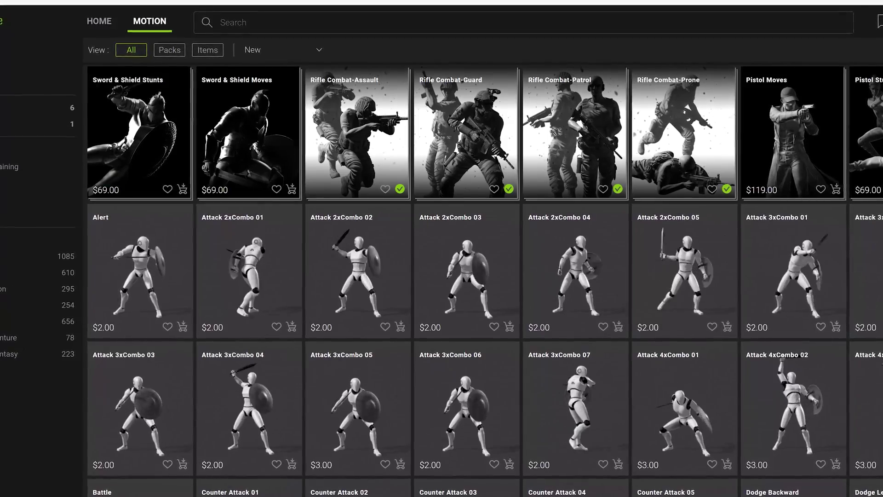
{"action": "scroll", "coordinate": [369, 383], "scroll_direction": "down", "scroll_amount": 3}
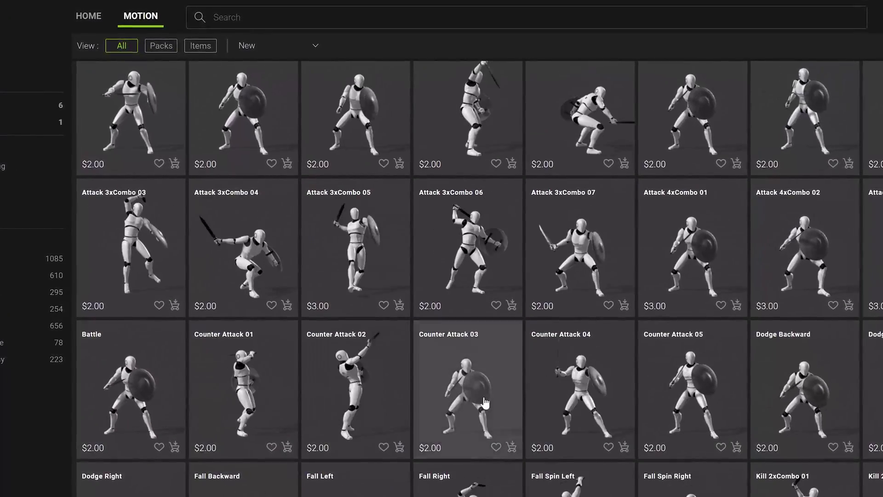
{"action": "scroll", "coordinate": [481, 386], "scroll_direction": "down", "scroll_amount": 3}
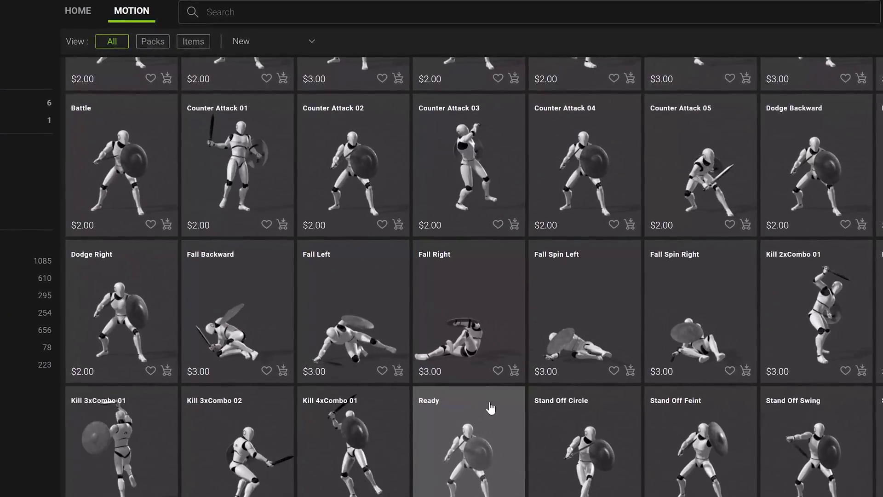
{"action": "scroll", "coordinate": [491, 407], "scroll_direction": "down", "scroll_amount": 3}
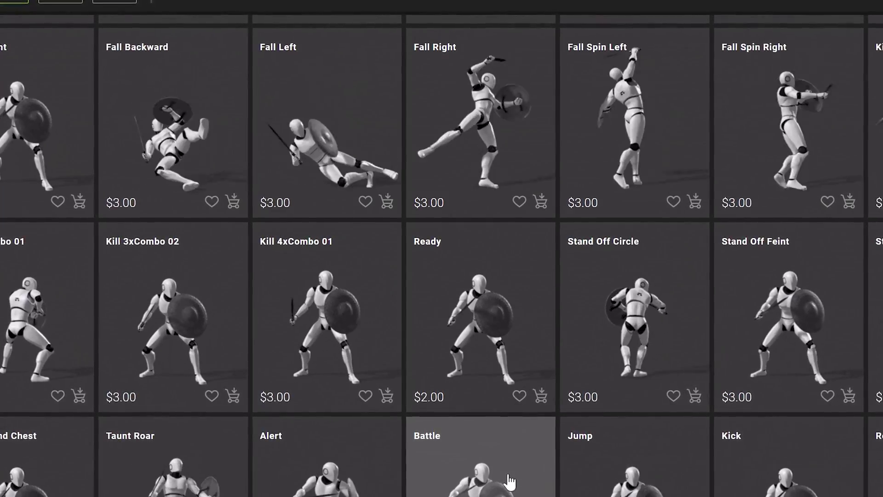
{"action": "scroll", "coordinate": [514, 483], "scroll_direction": "down", "scroll_amount": 5}
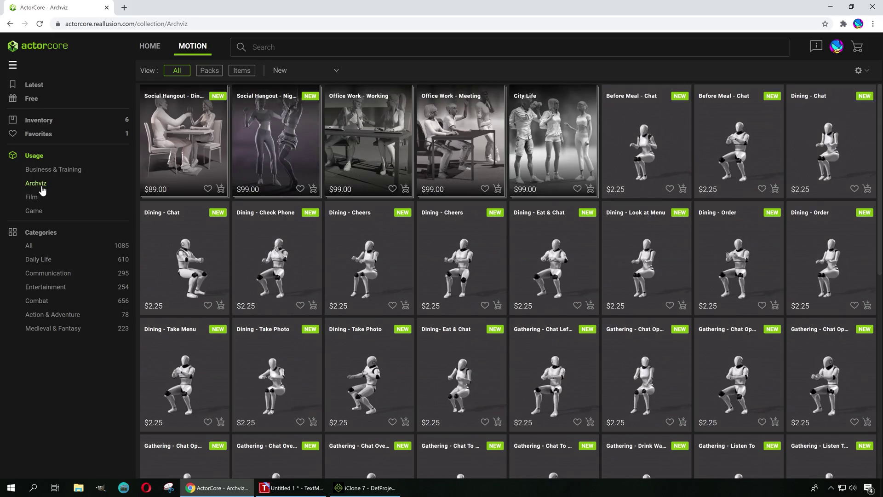
Look through the dining, gathering, server and bar motions in the Archviz collection.
{"action": "scroll", "coordinate": [545, 397], "scroll_direction": "down", "scroll_amount": 2}
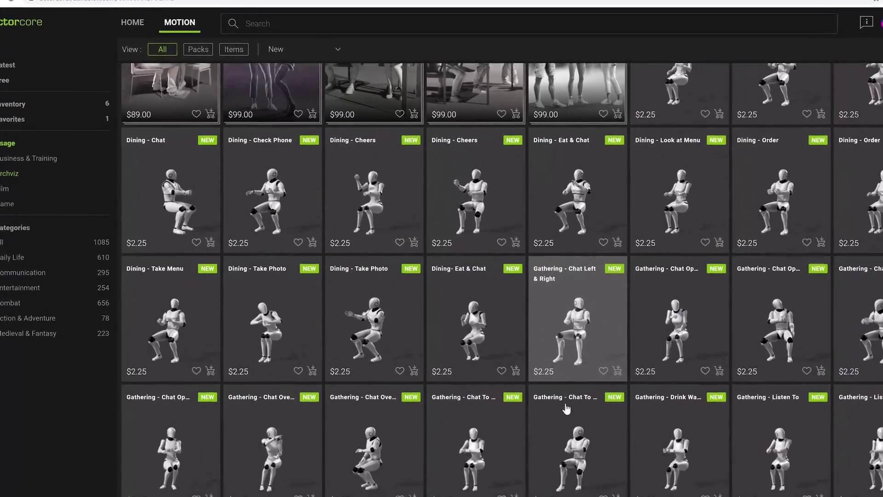
{"action": "scroll", "coordinate": [567, 409], "scroll_direction": "down", "scroll_amount": 4}
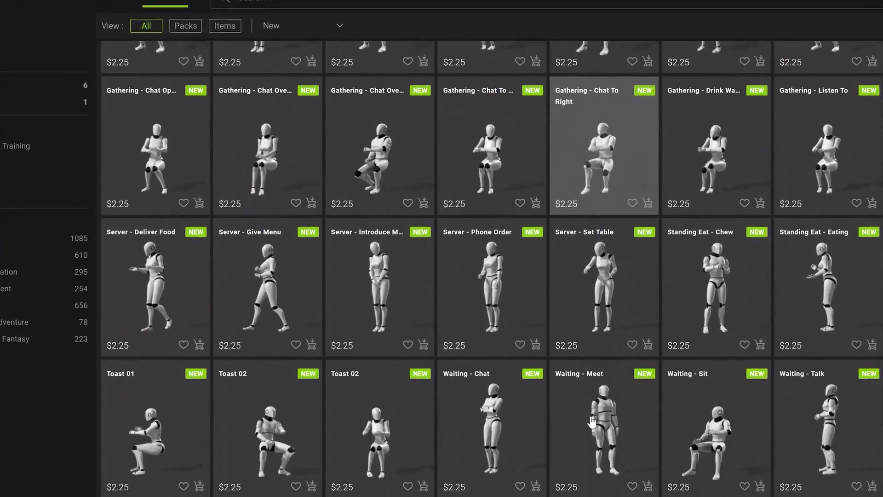
{"action": "scroll", "coordinate": [594, 421], "scroll_direction": "down", "scroll_amount": 4}
{"action": "scroll", "coordinate": [612, 430], "scroll_direction": "down", "scroll_amount": 4}
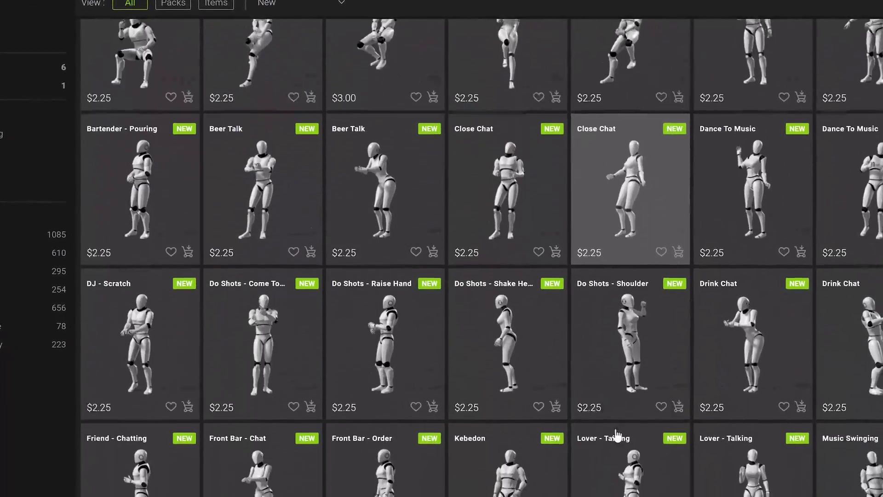